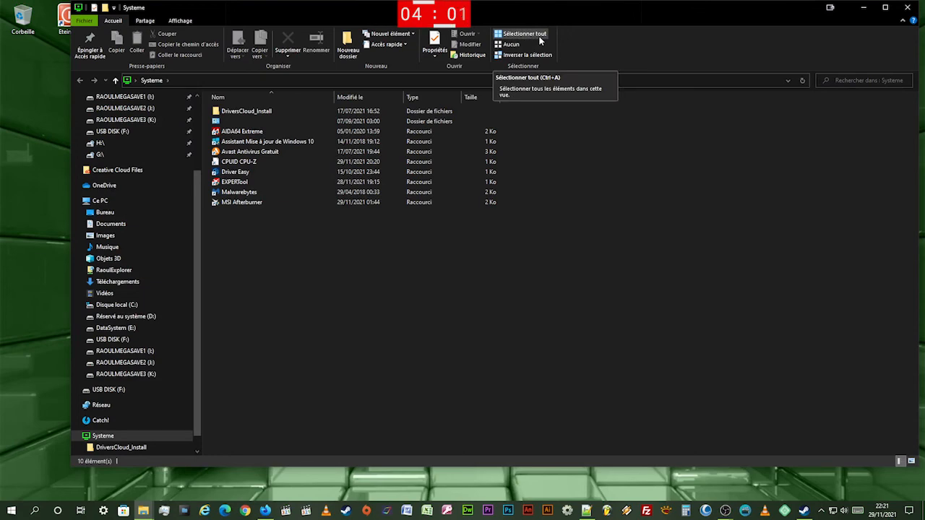
# Launch Driver Easy from the Systeme folder and minimize the folder window.
pyautogui.click(228, 174)
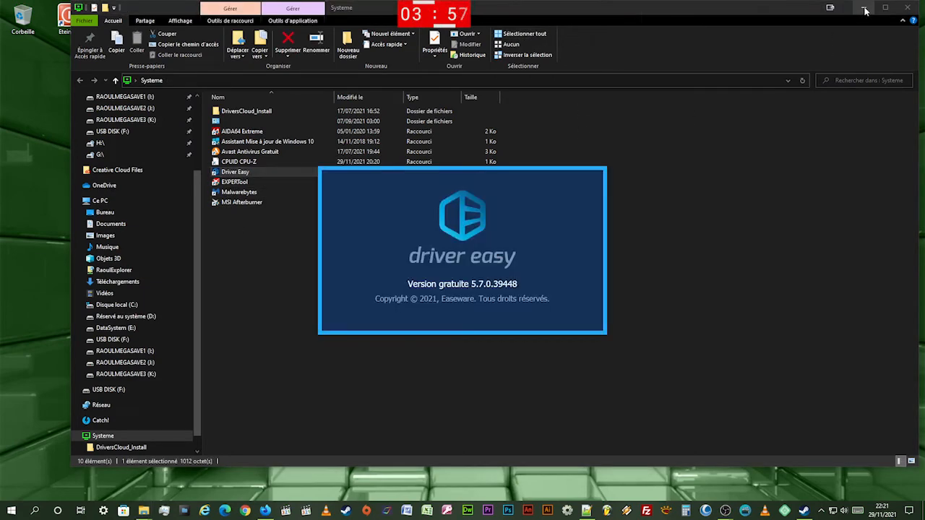
pyautogui.click(864, 6)
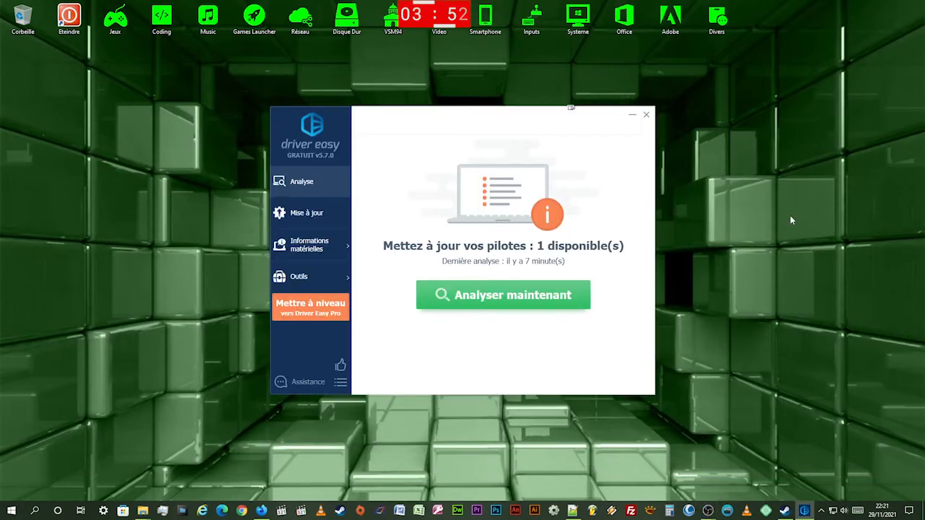
# Look through the driver update list and the driver backup tool, declining the administrator authorization for hardware information.
pyautogui.click(304, 213)
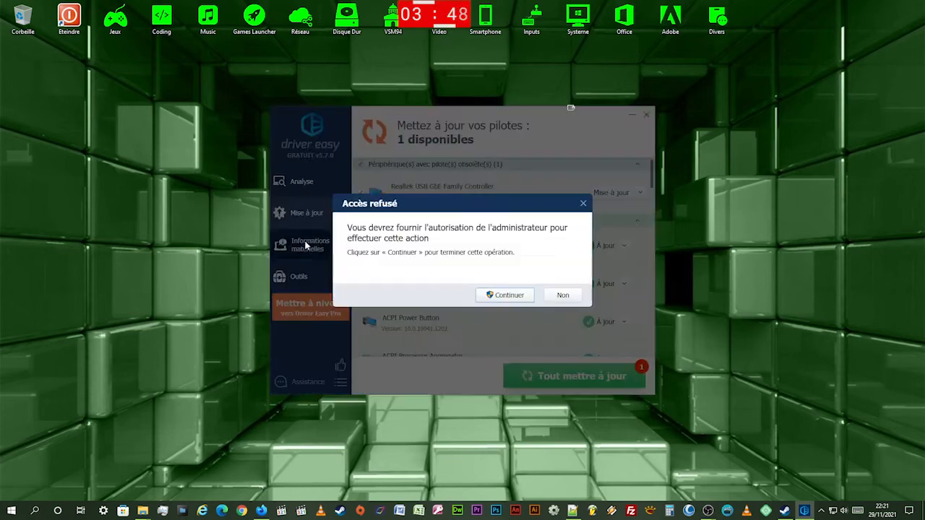
pyautogui.click(564, 297)
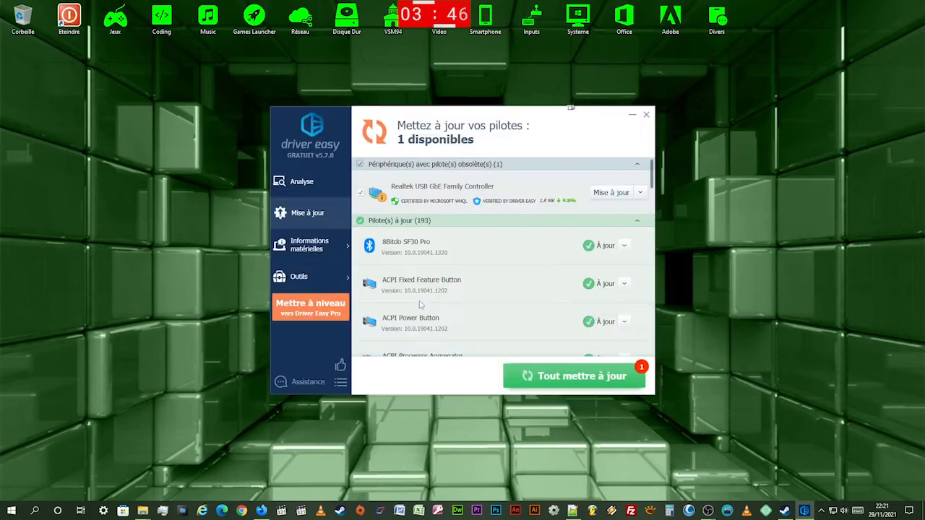
pyautogui.click(329, 279)
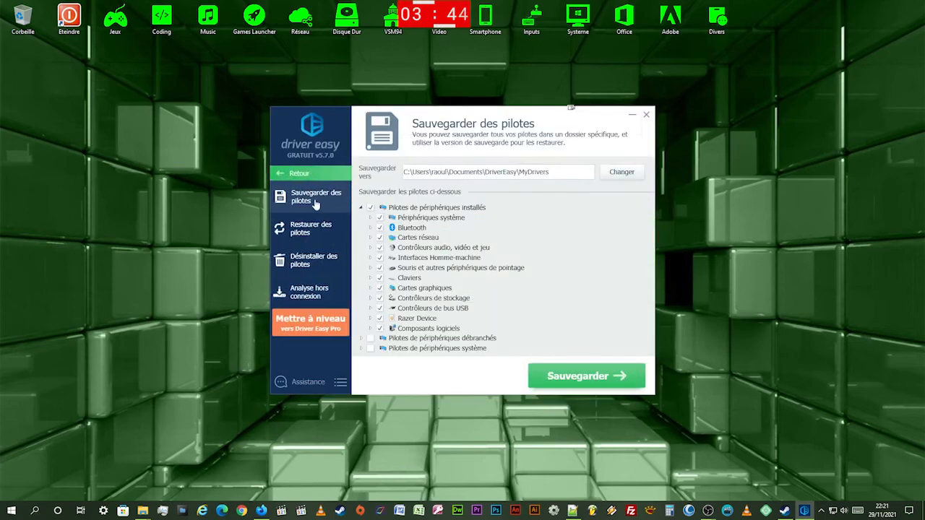
pyautogui.click(299, 175)
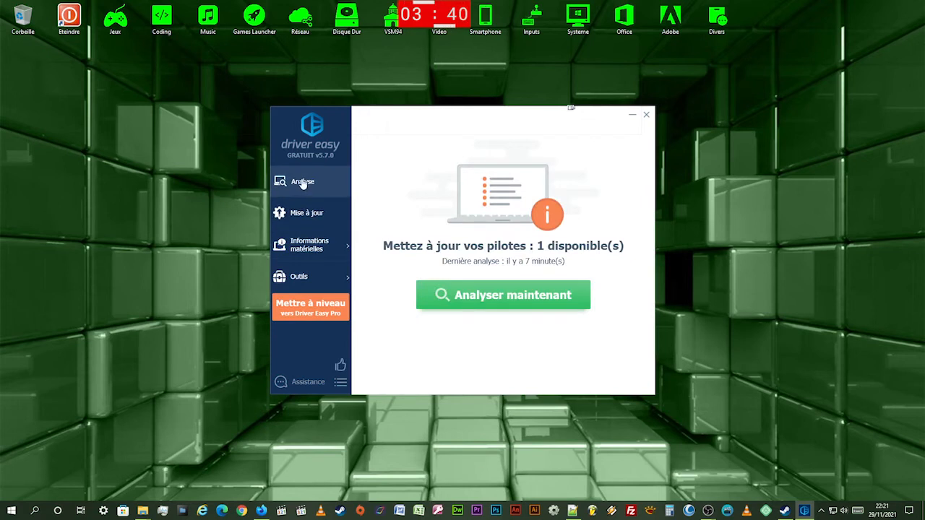
# Run a new scan of the computer for outdated drivers.
pyautogui.click(497, 304)
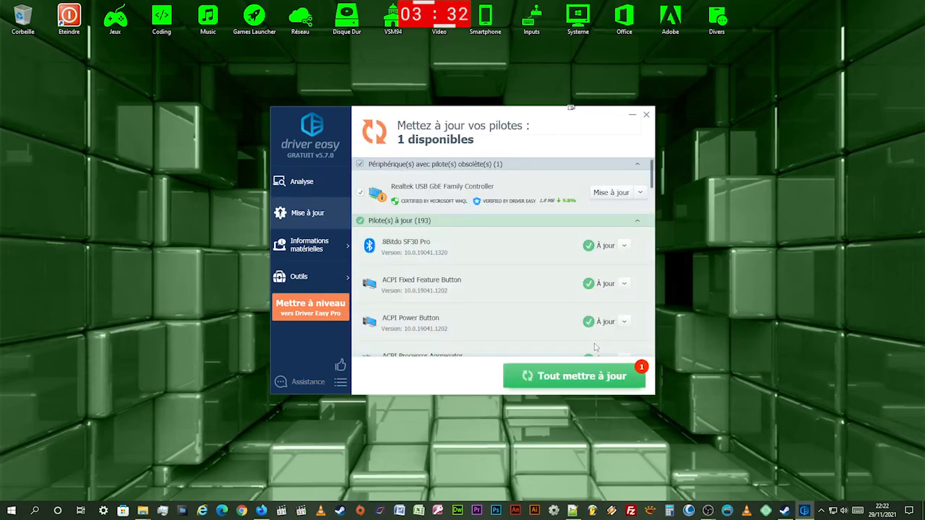
pyautogui.moveTo(653, 174)
pyautogui.mouseDown()
pyautogui.moveTo(656, 199)
pyautogui.moveTo(658, 173)
pyautogui.mouseUp()
# Review the update details of the Realtek USB GbE Family Controller driver, including its recommended version and hardware compatibility, and close them.
pyautogui.click(640, 193)
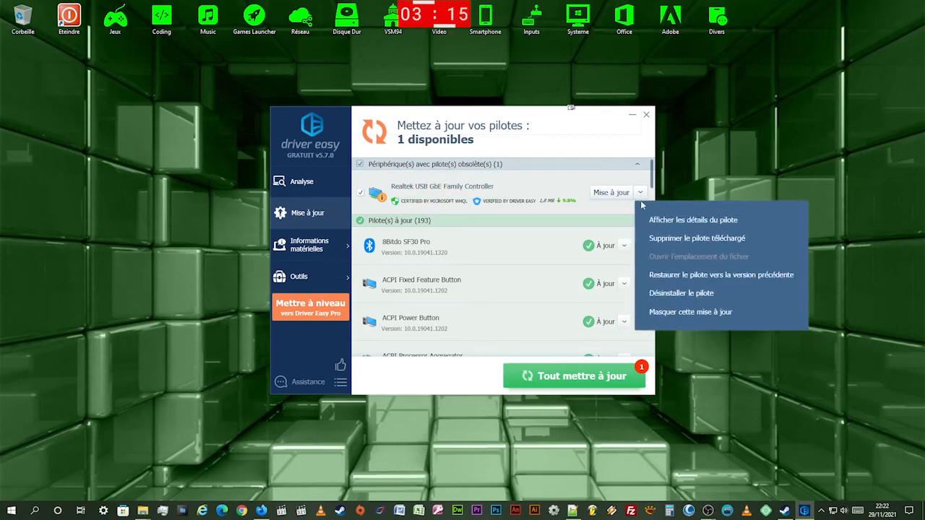
pyautogui.click(677, 226)
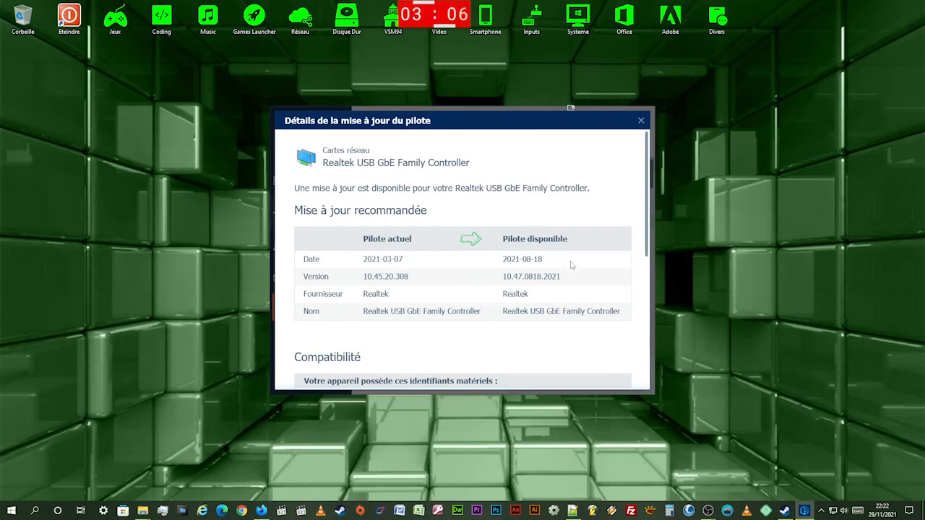
pyautogui.scroll(-5, 579, 280)
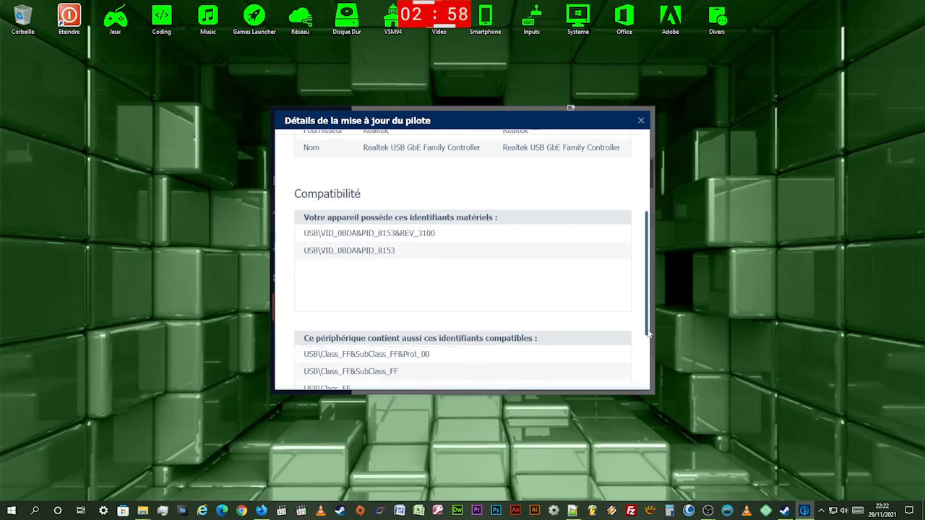
pyautogui.scroll(3, 648, 334)
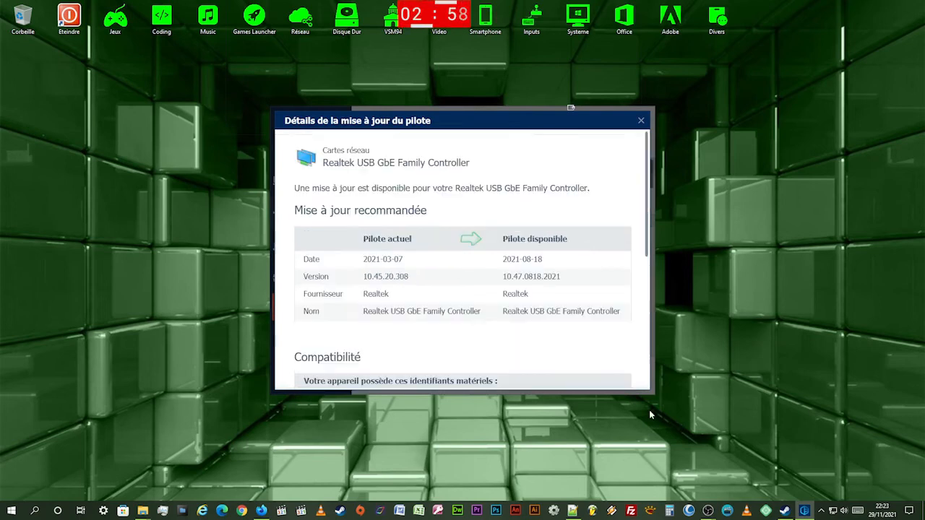
pyautogui.click(641, 121)
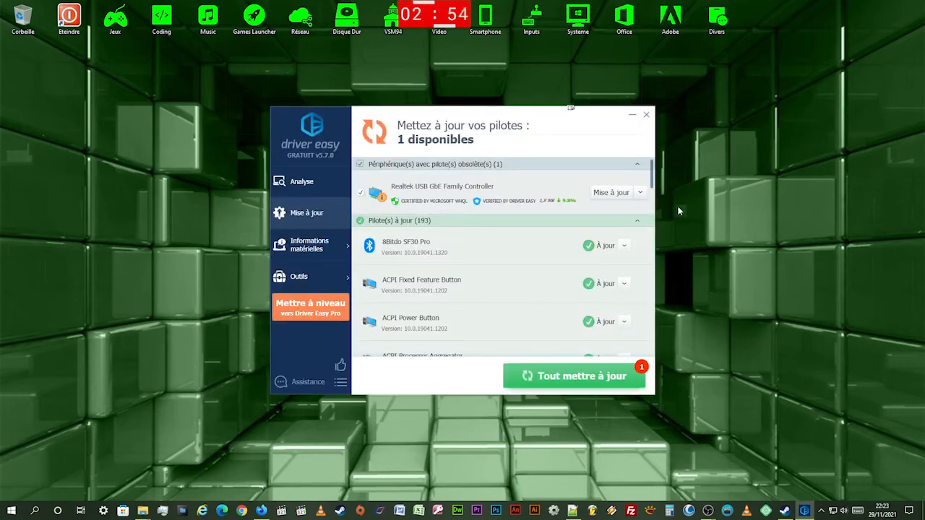
# Start the Realtek USB GbE Family Controller update with the manual restore point option and continue to the driver download.
pyautogui.click(616, 194)
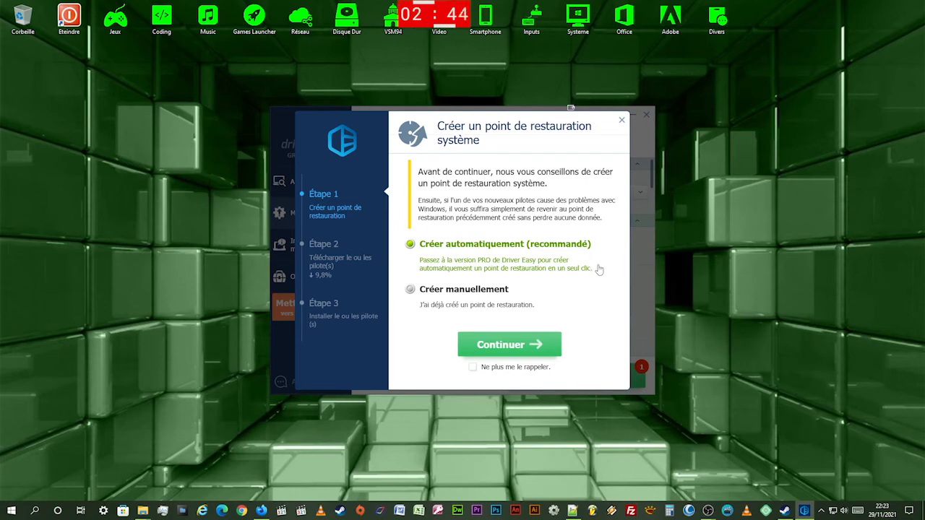
pyautogui.click(552, 298)
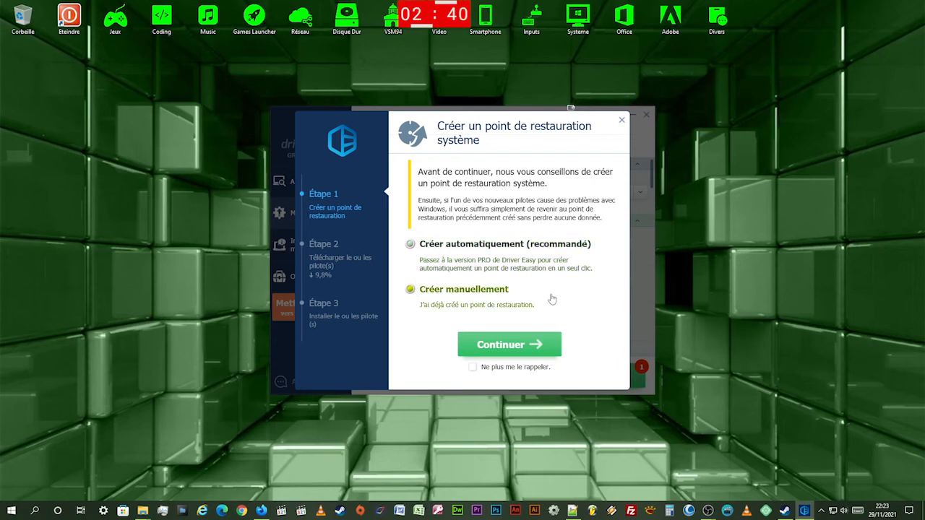
pyautogui.click(533, 346)
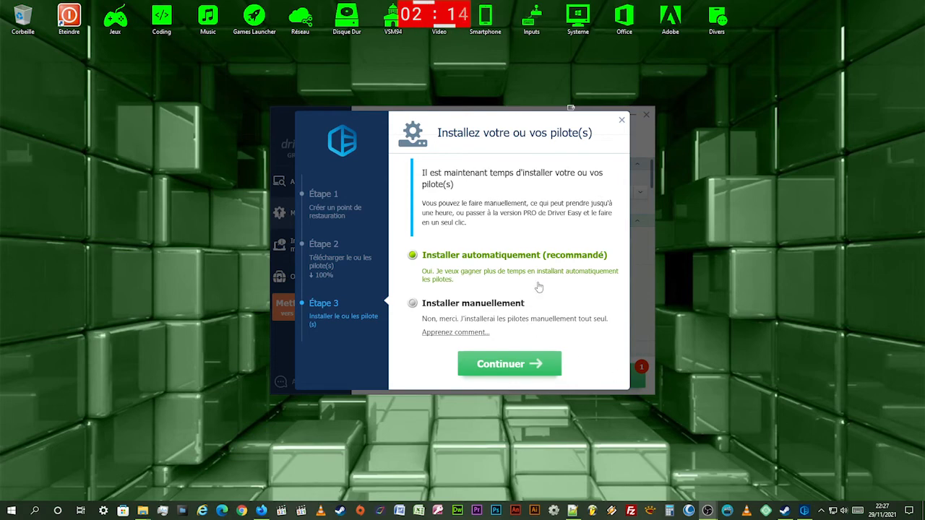
# Choose manual installation of the downloaded driver, copy the path of the folder holding its files, and close that folder.
pyautogui.click(490, 305)
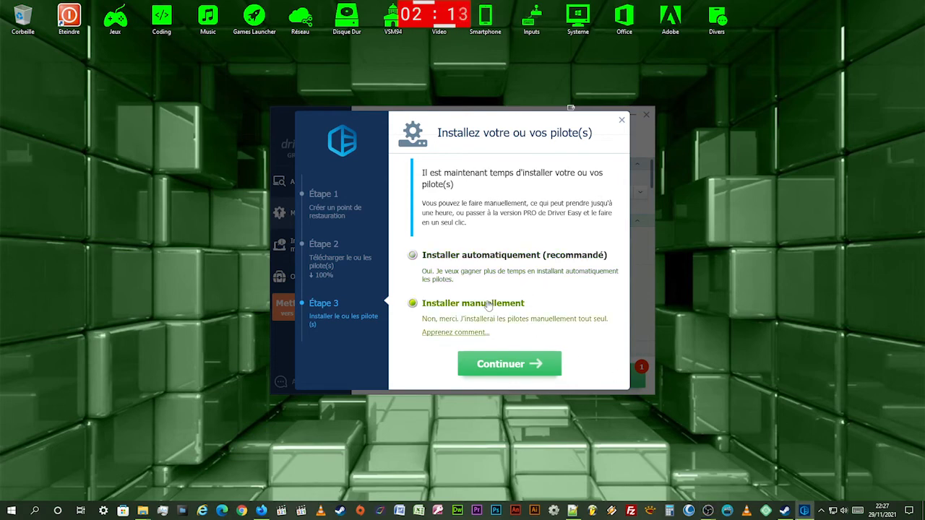
pyautogui.click(545, 370)
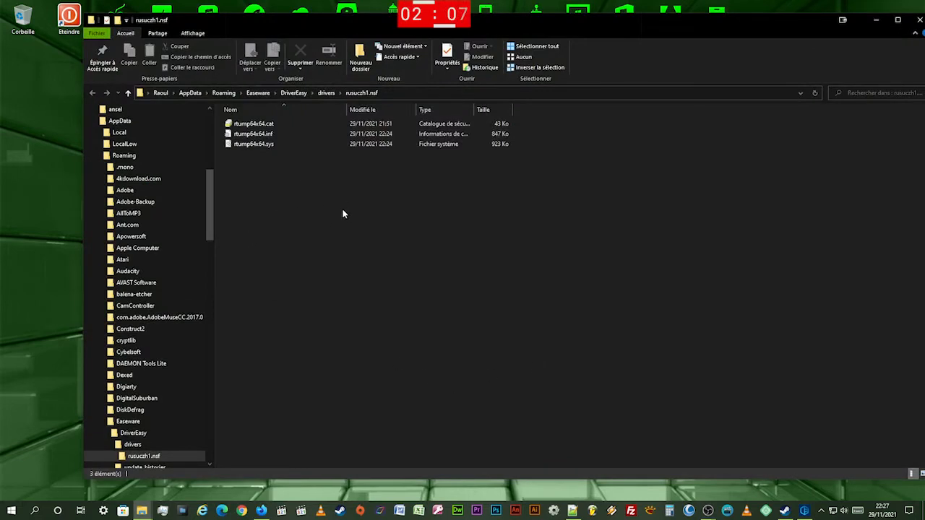
pyautogui.click(420, 93)
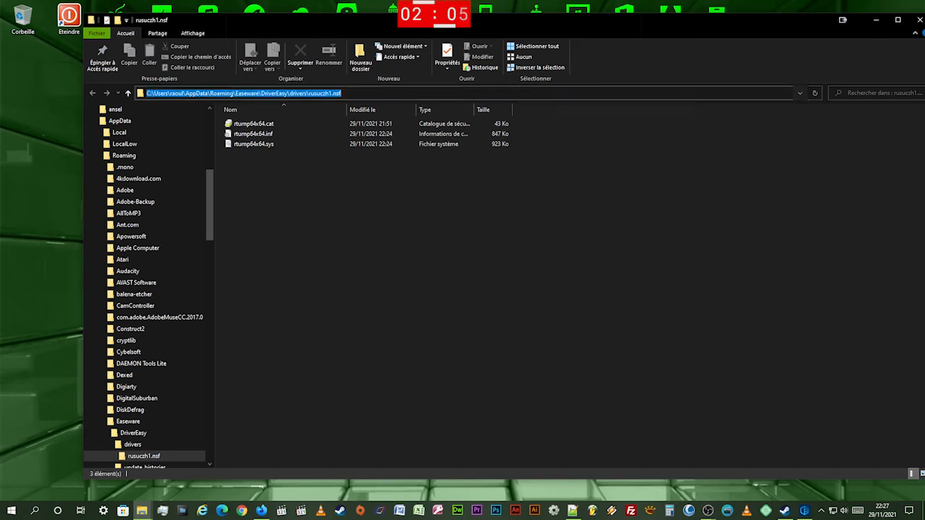
pyautogui.rightClick(327, 96)
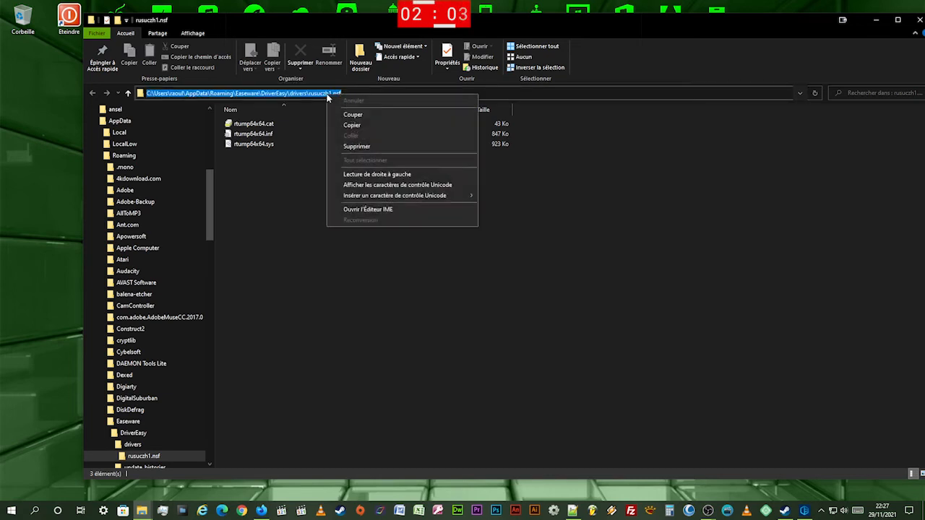
pyautogui.click(360, 128)
pyautogui.click(360, 216)
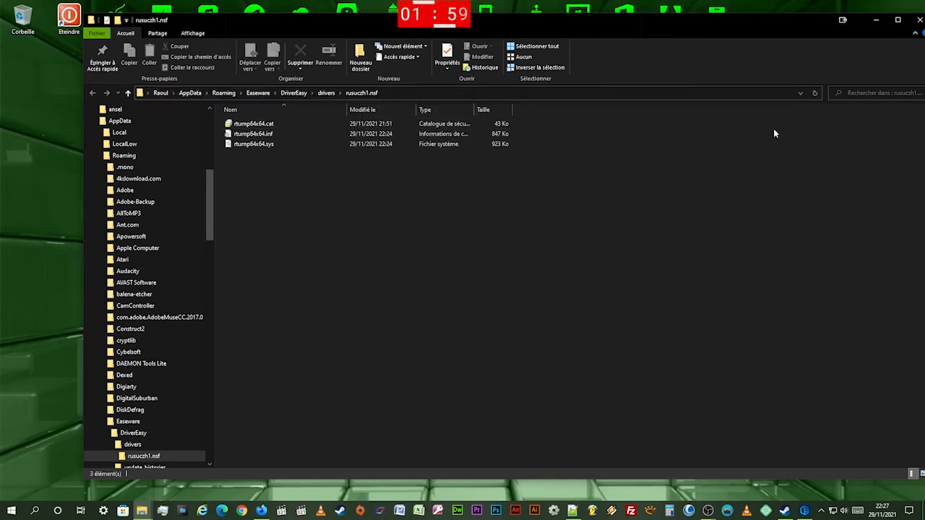
pyautogui.click(919, 20)
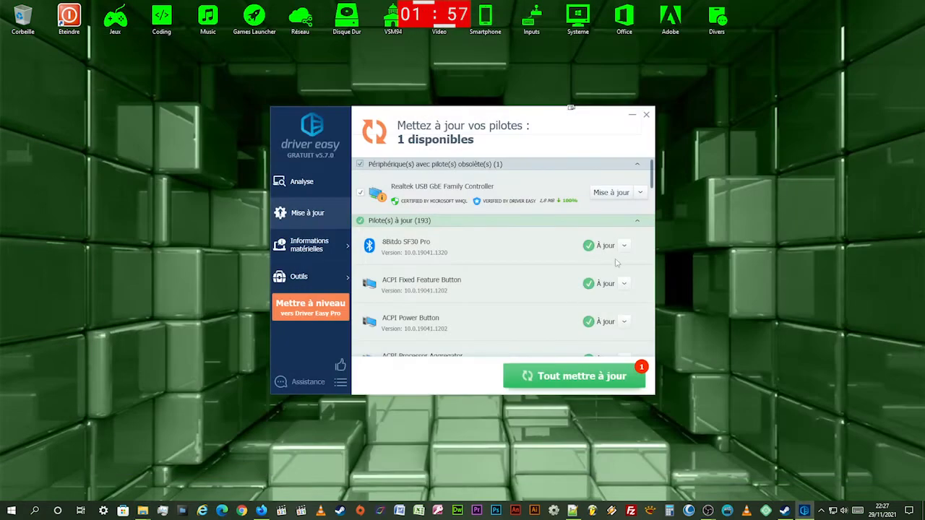
# Reopen the file location of the downloaded Realtek USB GbE Family Controller driver and copy the folder path.
pyautogui.click(641, 194)
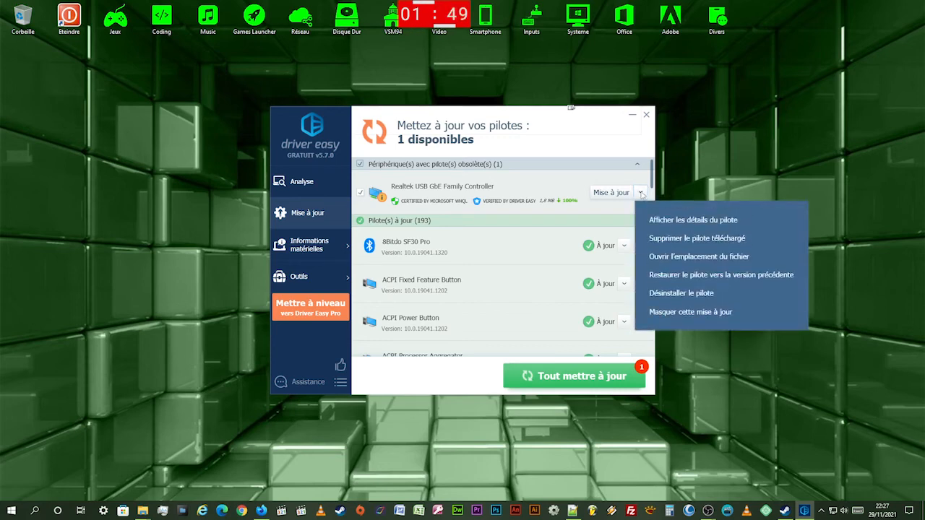
pyautogui.click(718, 256)
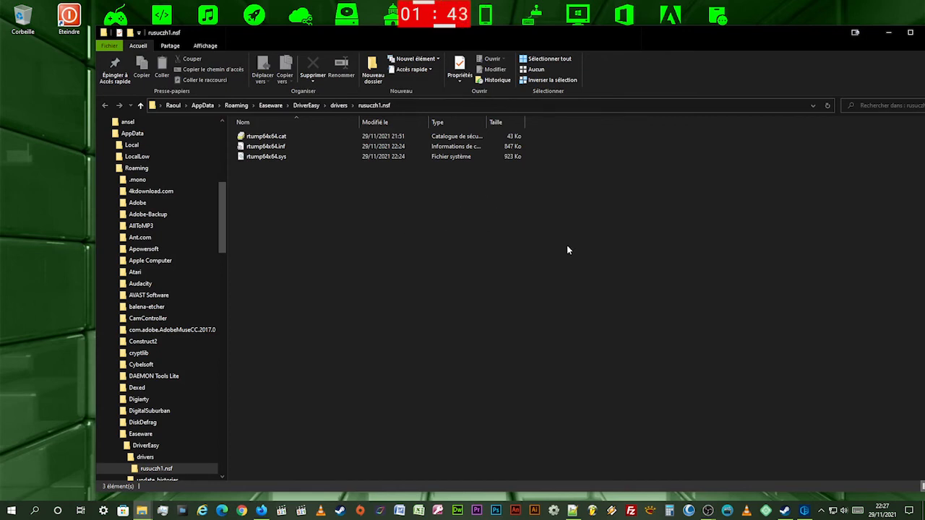
pyautogui.click(443, 107)
pyautogui.hotkey('ctrl', 'c')
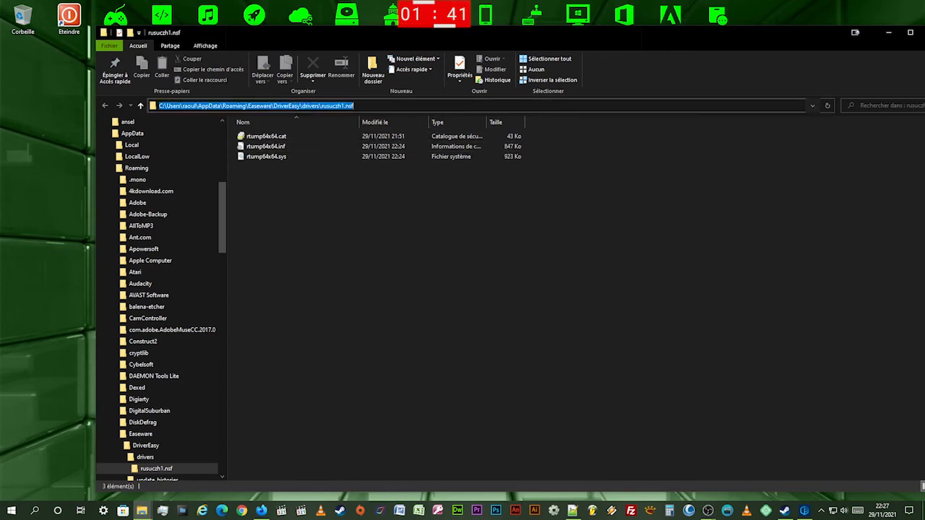
pyautogui.click(570, 239)
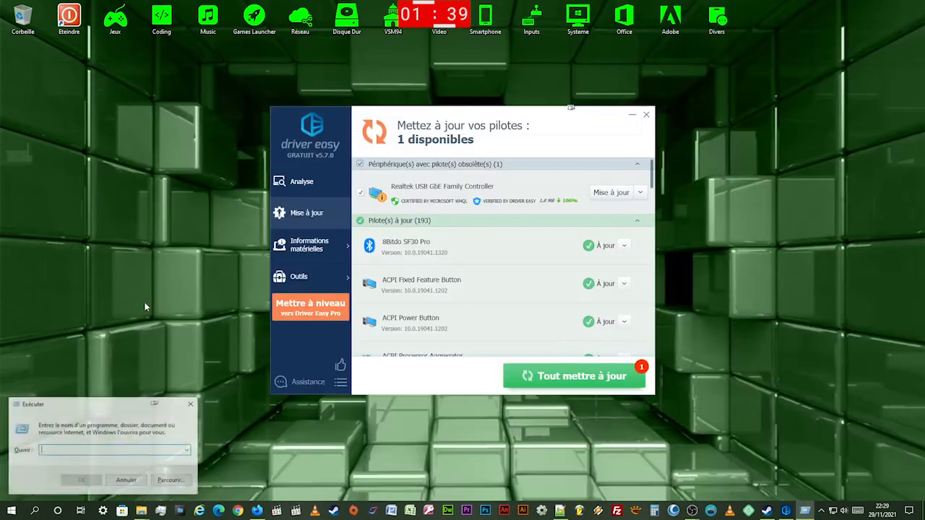
# Open the Windows Device Manager by running devmgmt.msc.
pyautogui.write('dev')
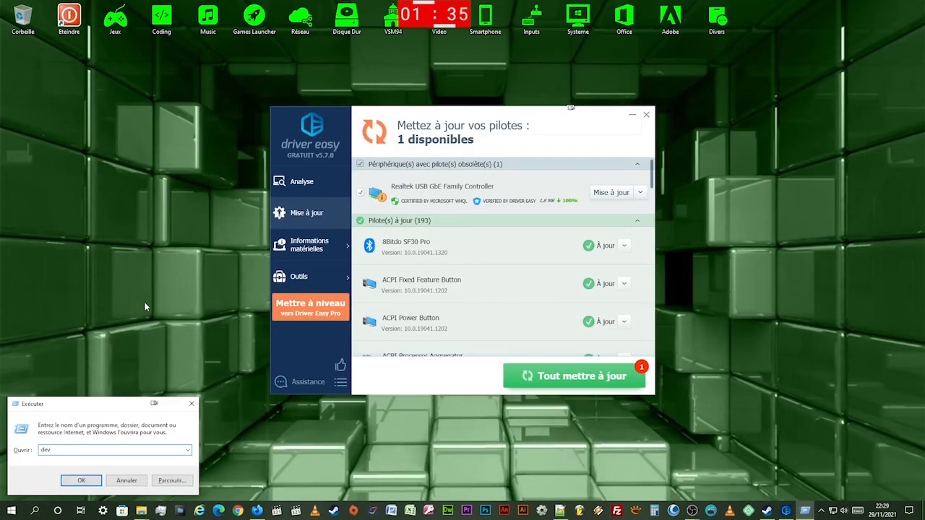
pyautogui.write('mgmt.msc')
pyautogui.press('Return')
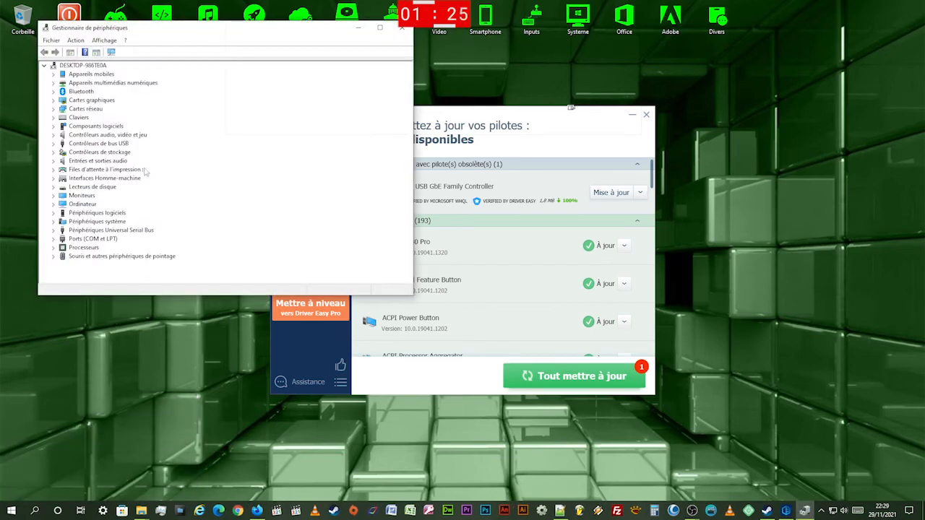
# Place Driver Easy beside the Device Manager and show the hardware identifiers in the Realtek USB GbE Family Controller's update details.
pyautogui.moveTo(449, 109); pyautogui.dragTo(601, 72)
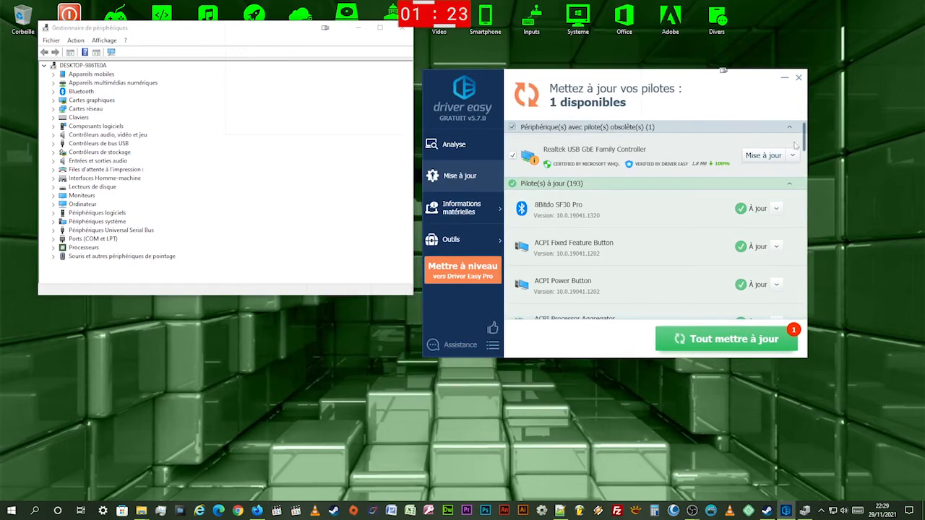
pyautogui.click(794, 156)
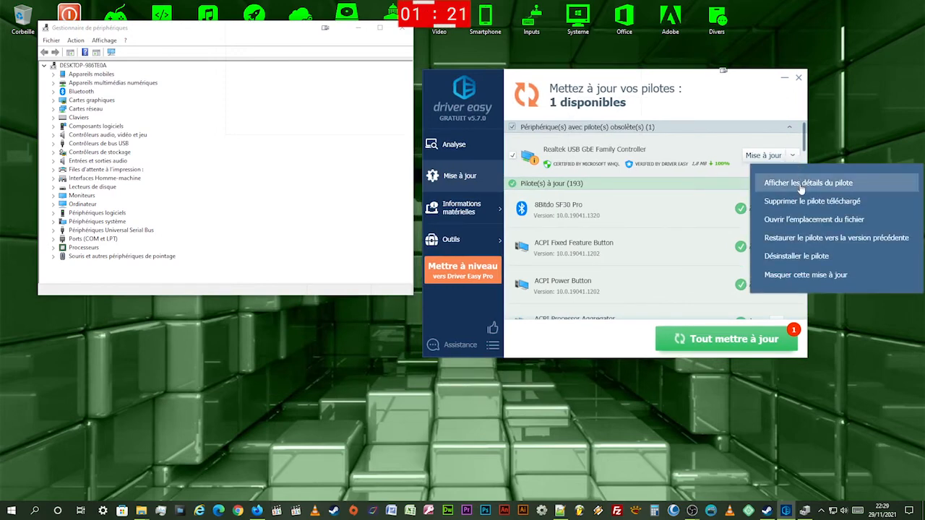
pyautogui.click(800, 188)
pyautogui.scroll(-2, 752, 232)
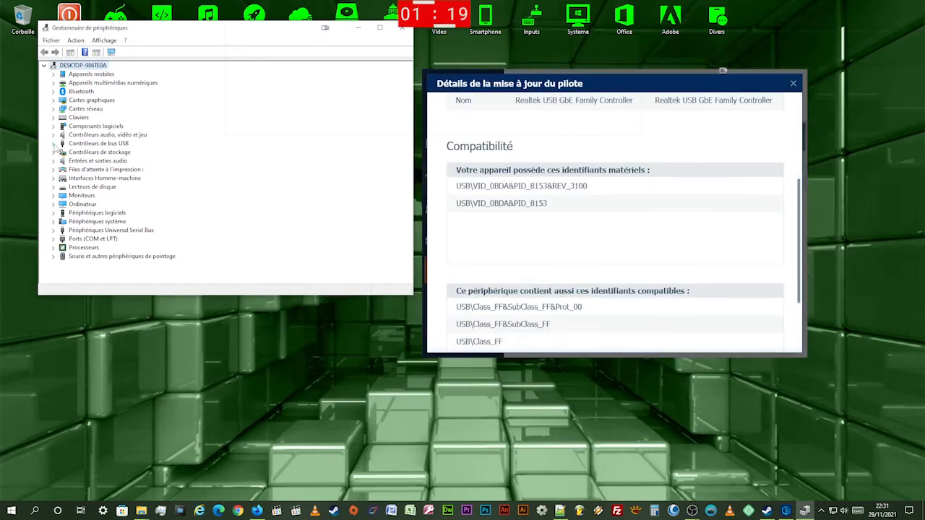
# Check the device instance path in the Realtek USB GbE Family Controller's properties under the network adapters, and close the properties.
pyautogui.click(54, 110)
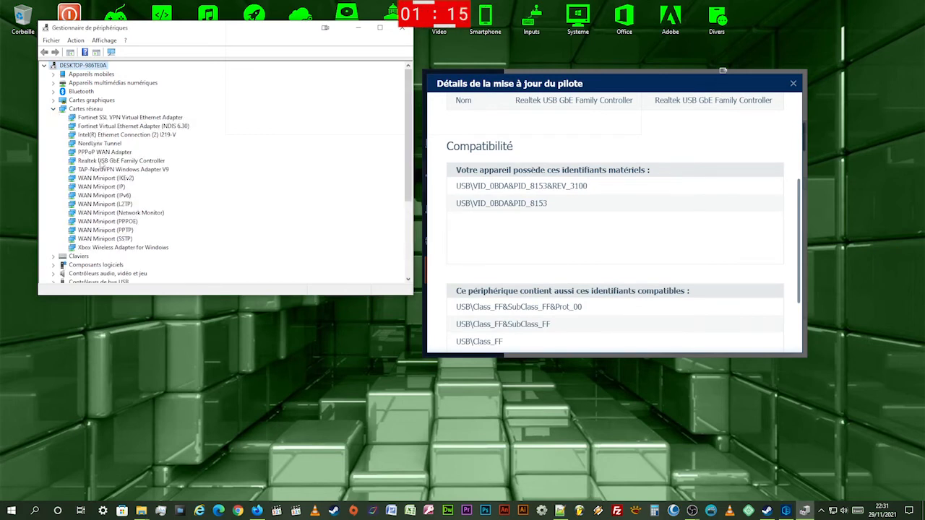
pyautogui.rightClick(102, 165)
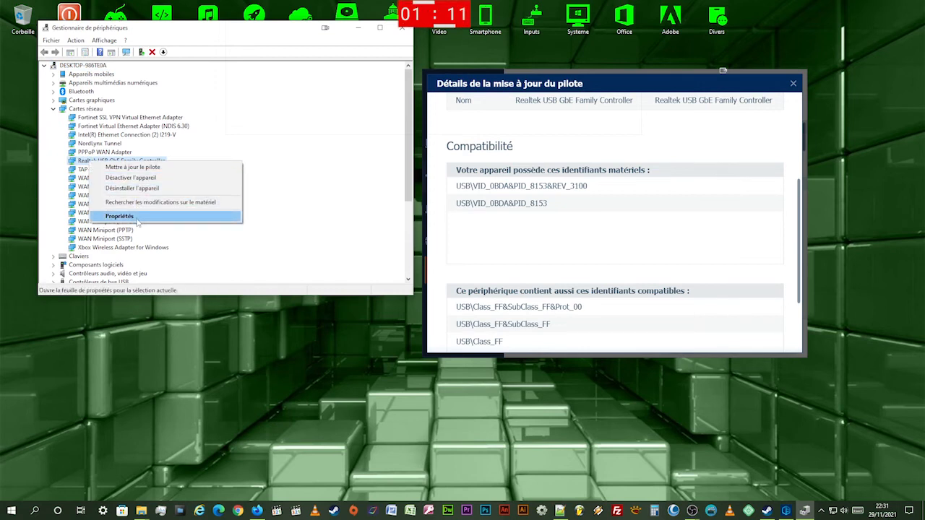
pyautogui.click(138, 223)
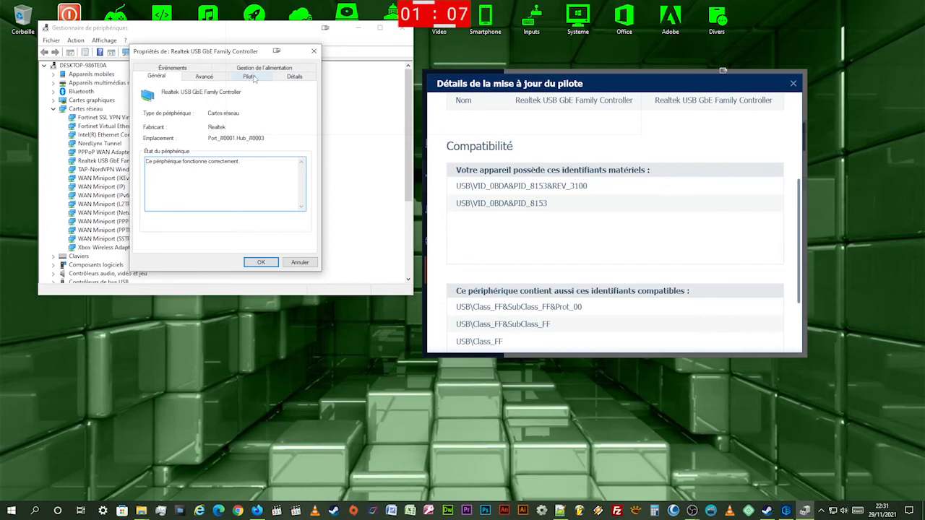
pyautogui.click(292, 77)
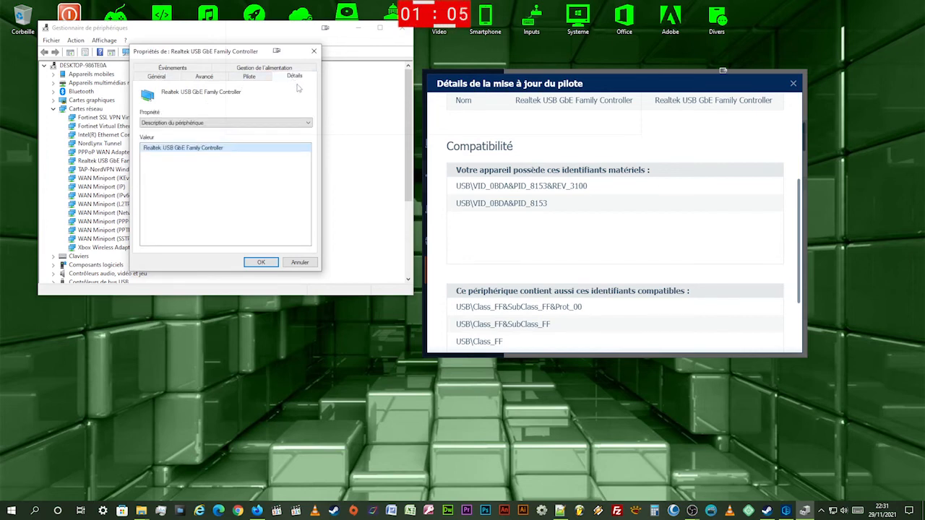
pyautogui.click(308, 124)
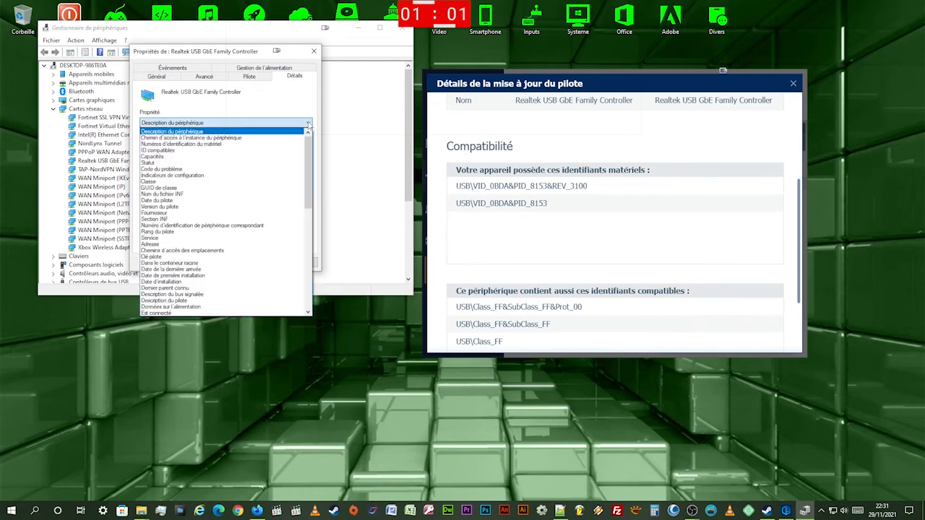
pyautogui.click(248, 141)
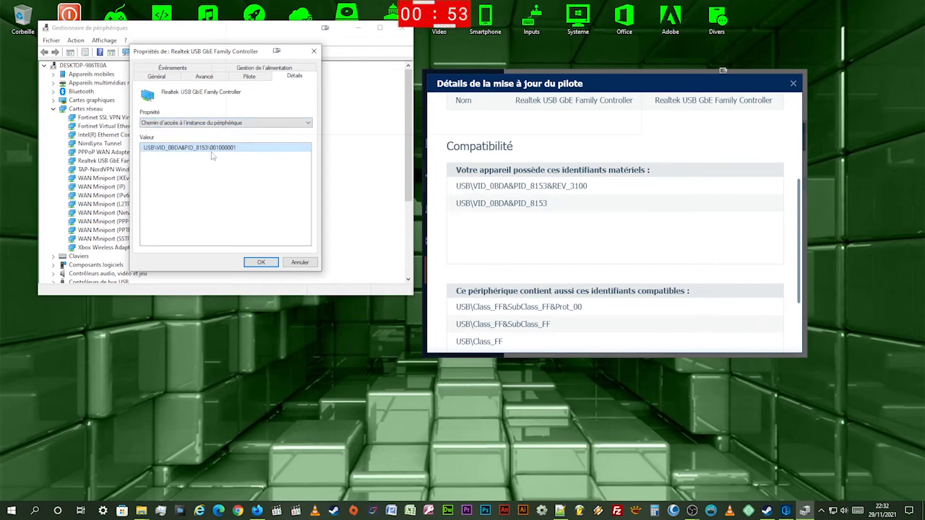
pyautogui.click(259, 263)
# Update the Realtek USB GbE Family Controller's driver by browsing the computer for drivers at the copied folder path, and close the finished wizard.
pyautogui.rightClick(144, 166)
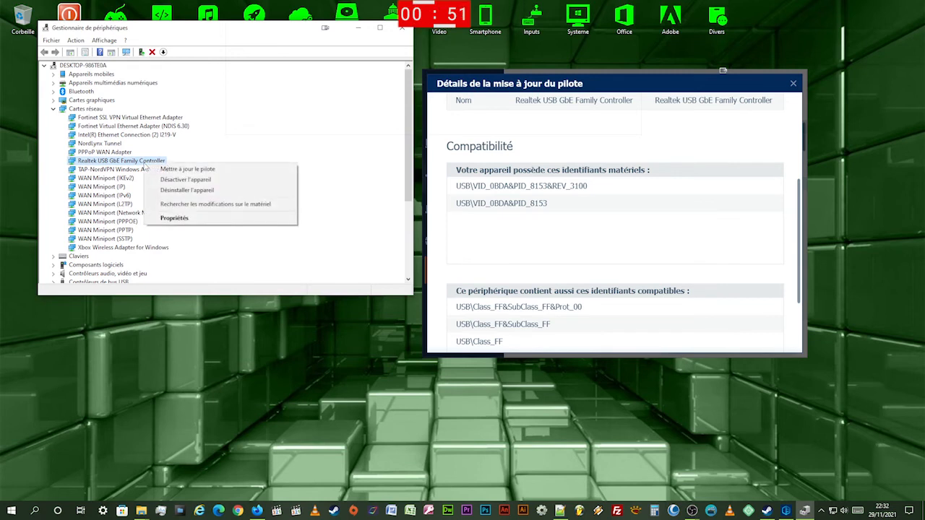
pyautogui.click(184, 169)
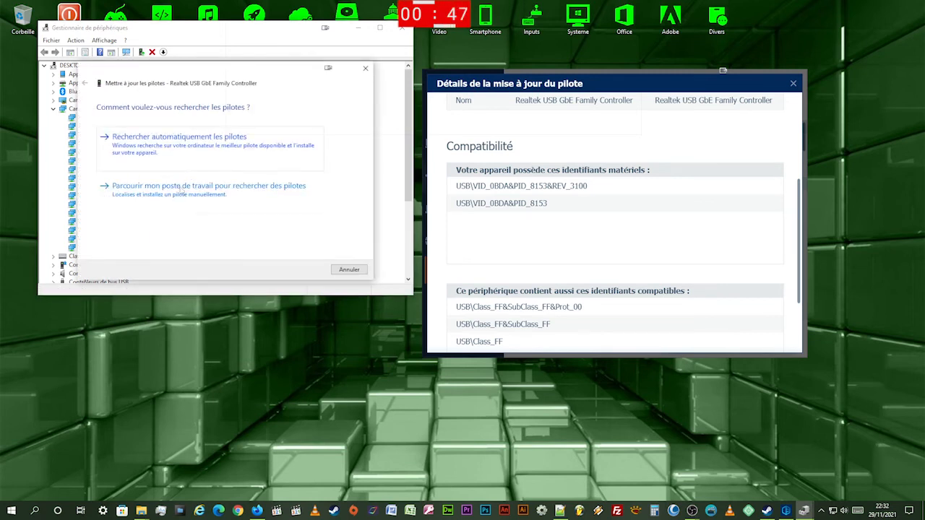
pyautogui.click(180, 190)
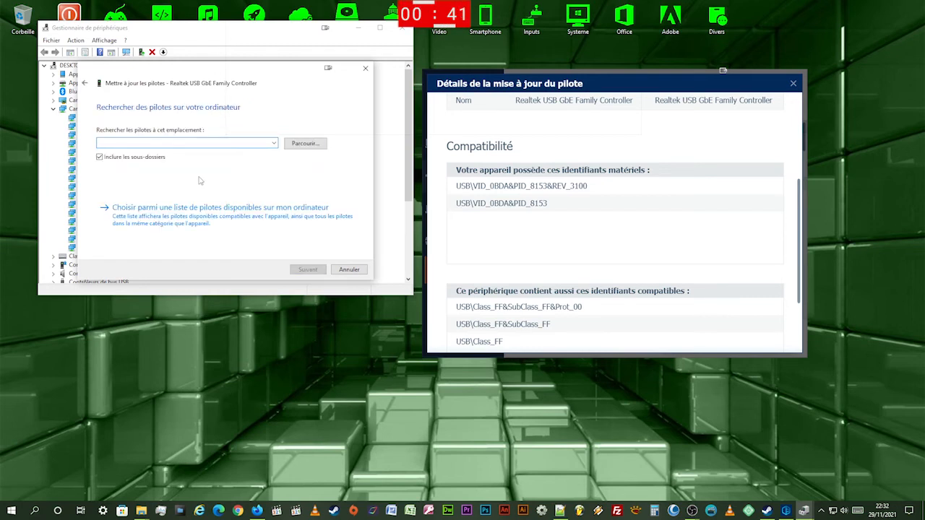
pyautogui.click(215, 142)
pyautogui.rightClick(215, 142)
pyautogui.click(239, 184)
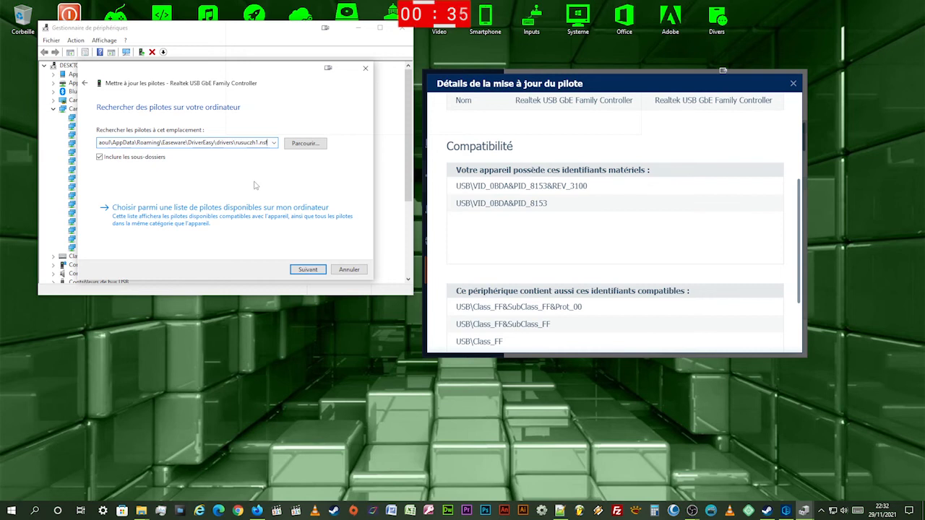
pyautogui.click(308, 270)
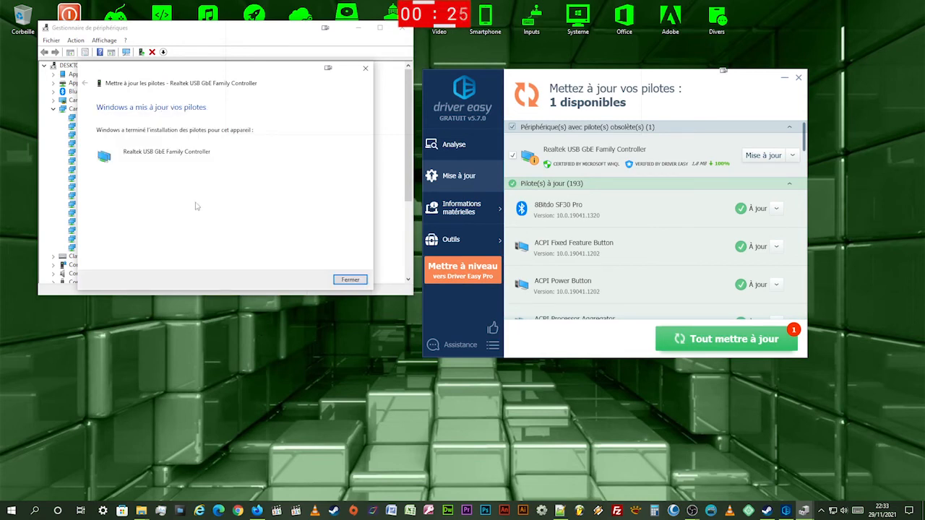
pyautogui.click(350, 280)
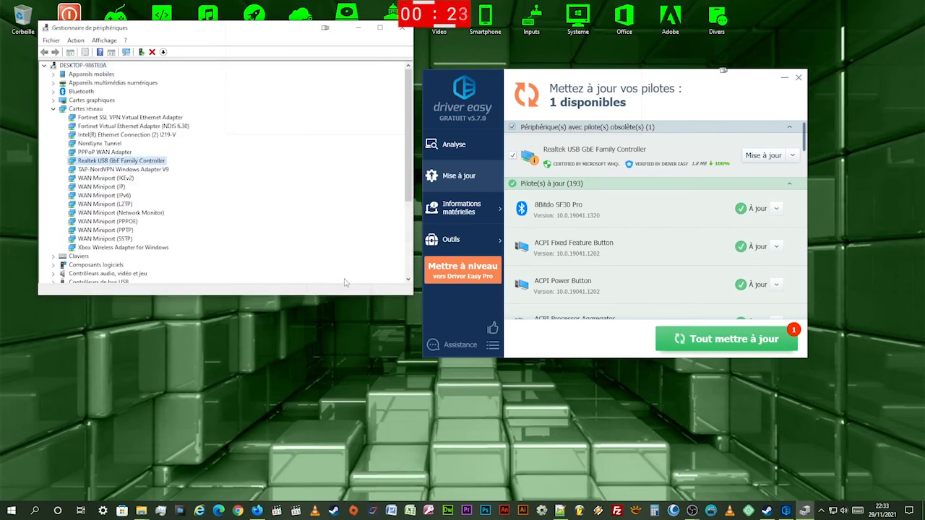
# Close the Device Manager and switch to Driver Easy's scan page for a new driver scan.
pyautogui.click(400, 28)
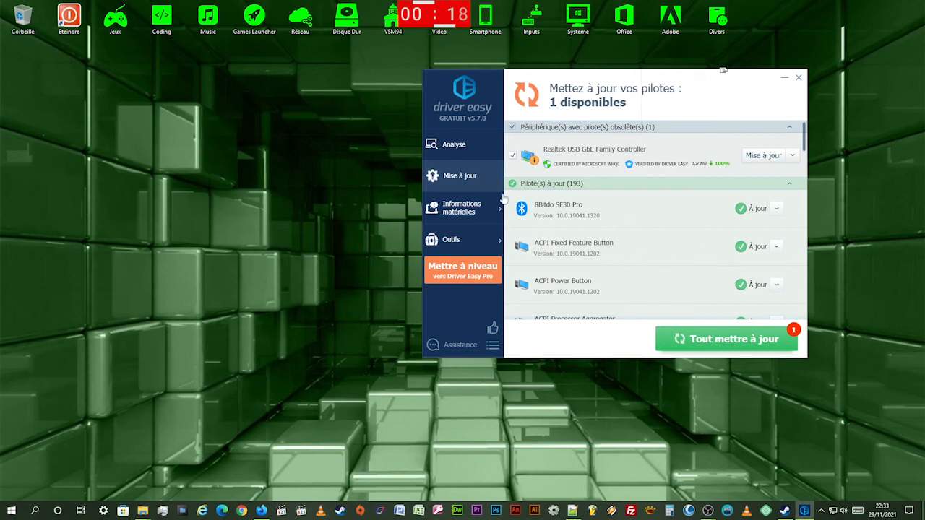
pyautogui.click(454, 146)
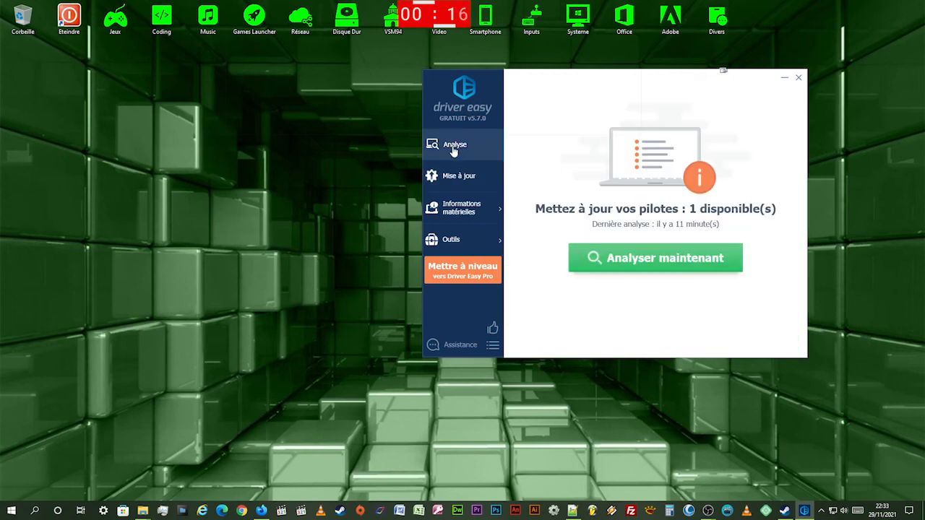